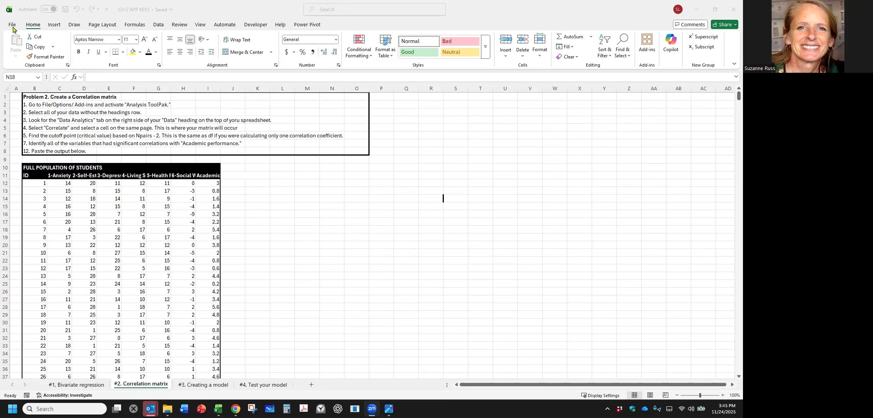
Review the active and inactive add-ins in Excel Options to check for the Analysis ToolPak, leaving the options unchanged.
left_click(13, 28)
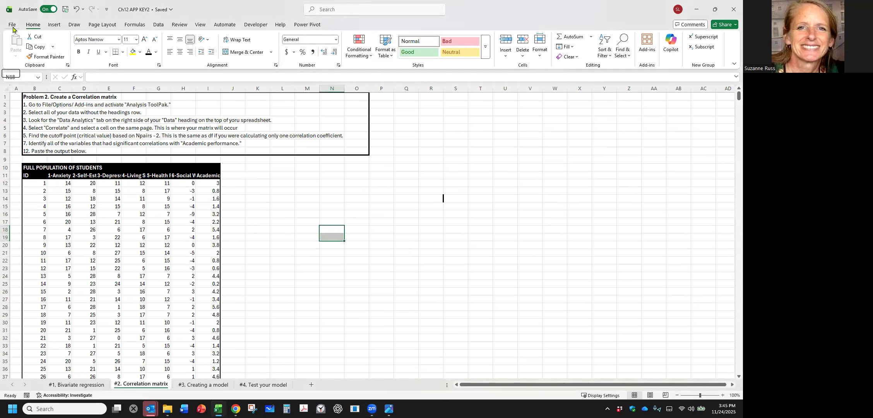
left_click(12, 27)
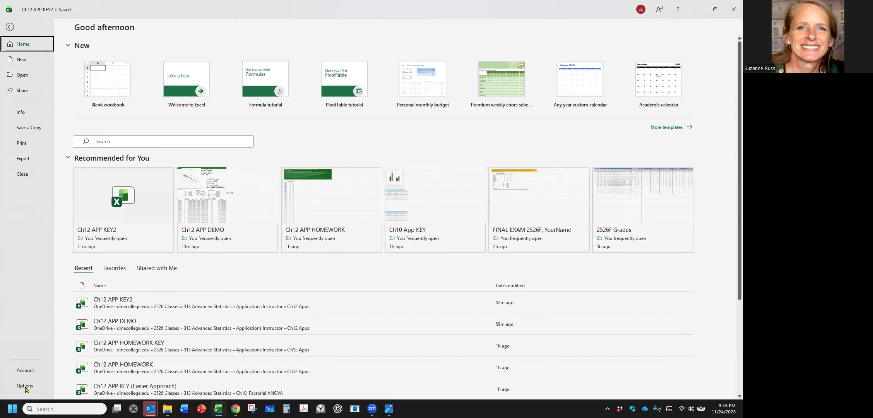
left_click(25, 386)
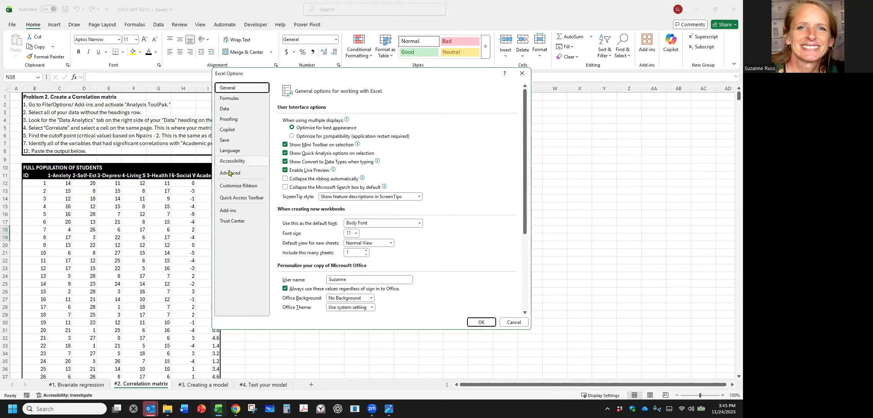
left_click(231, 212)
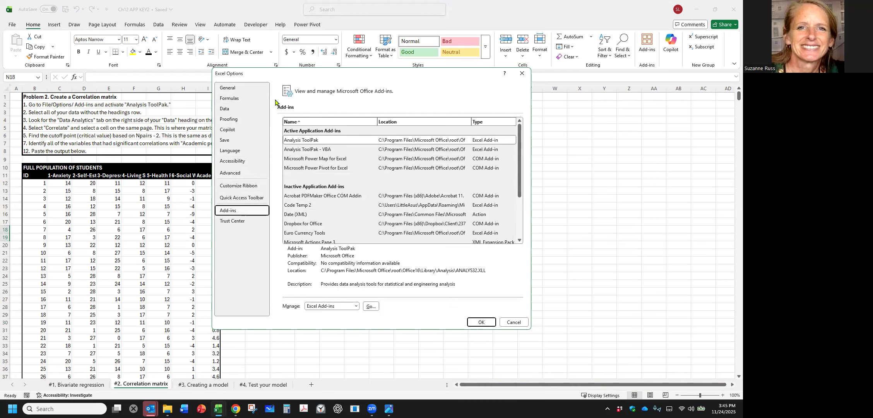
scroll(308, 161, "down", 2)
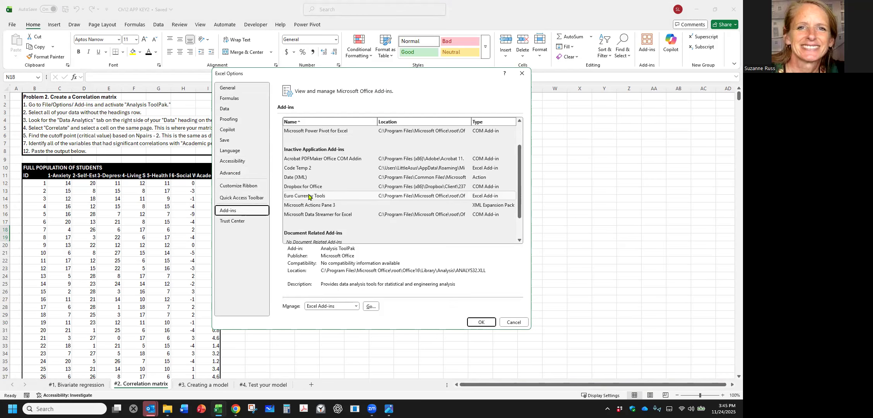
scroll(302, 156, "down", 1)
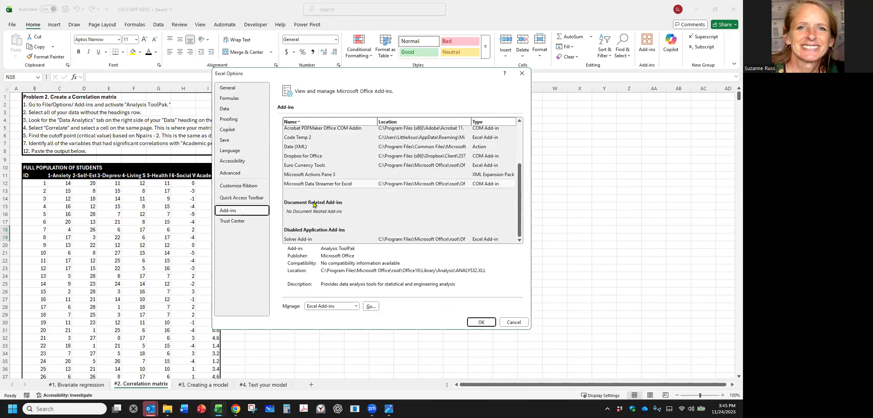
scroll(336, 220, "up", 2)
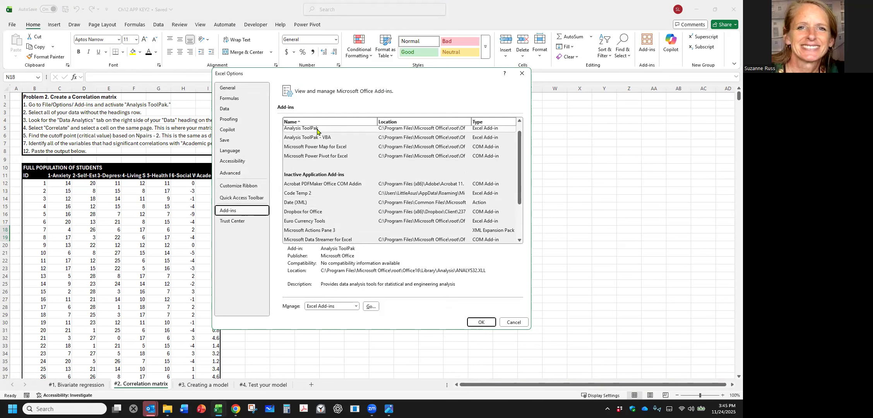
left_click(303, 203)
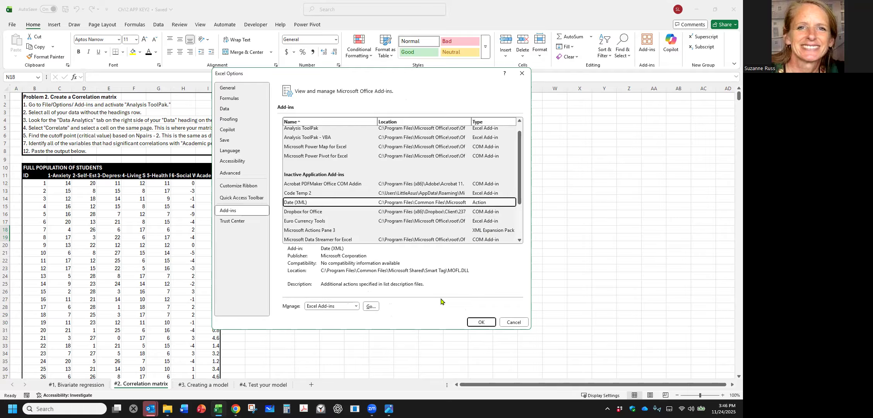
left_click(507, 324)
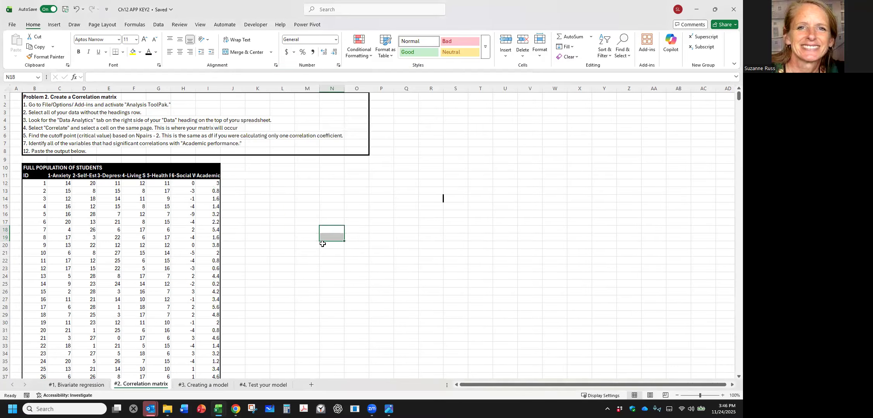
Locate the Data Analysis command among the data tools and view its list of analysis tools.
left_click(160, 24)
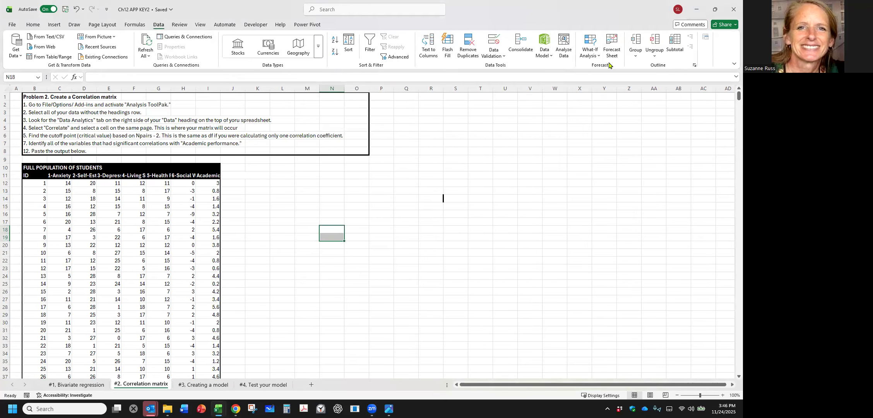
left_click(733, 65)
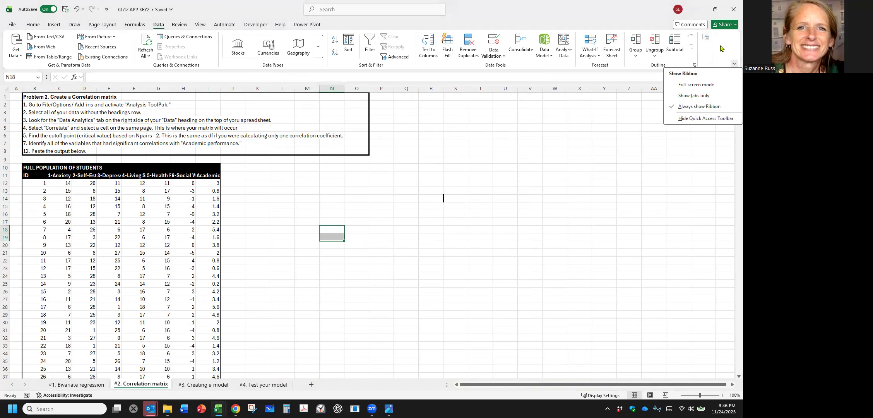
left_click(721, 48)
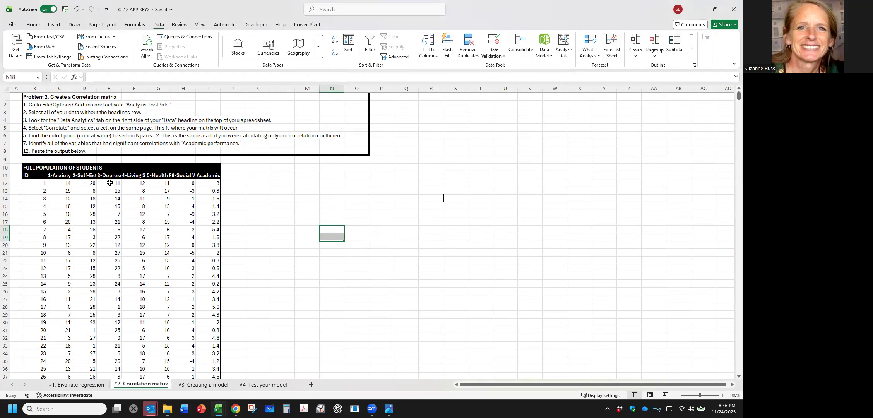
left_click_drag(35, 191, 182, 230)
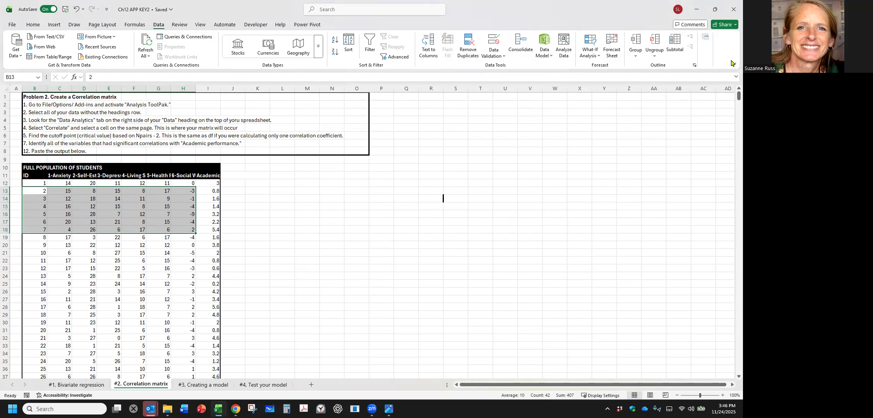
left_click(705, 38)
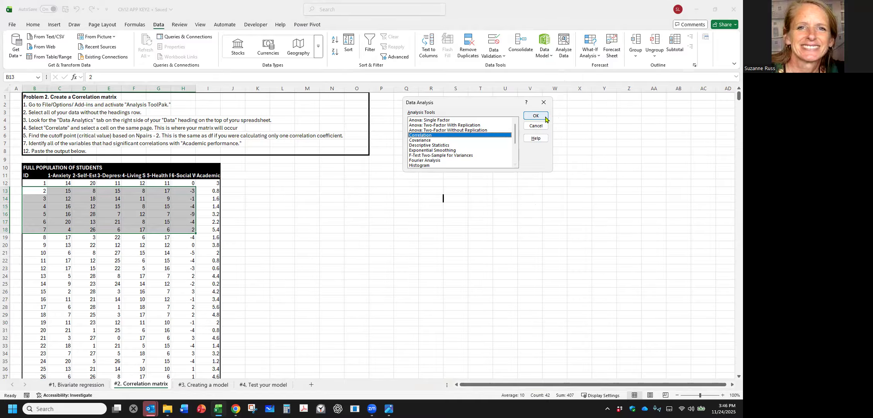
left_click(544, 103)
left_click(581, 166)
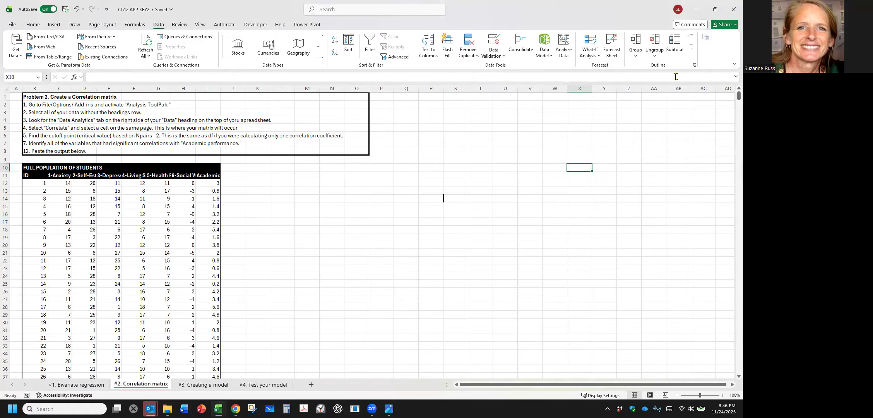
Start a Correlation analysis from the Data Analysis tools.
left_click(705, 40)
left_click(449, 135)
scroll(449, 136, "down", 1)
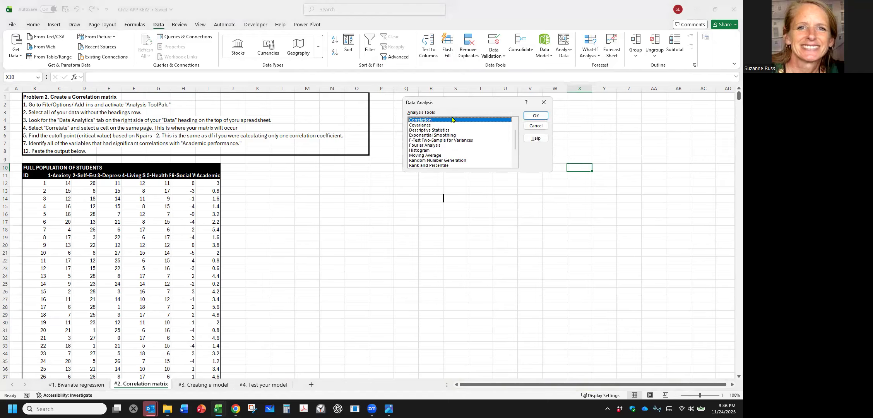
scroll(449, 136, "up", 1)
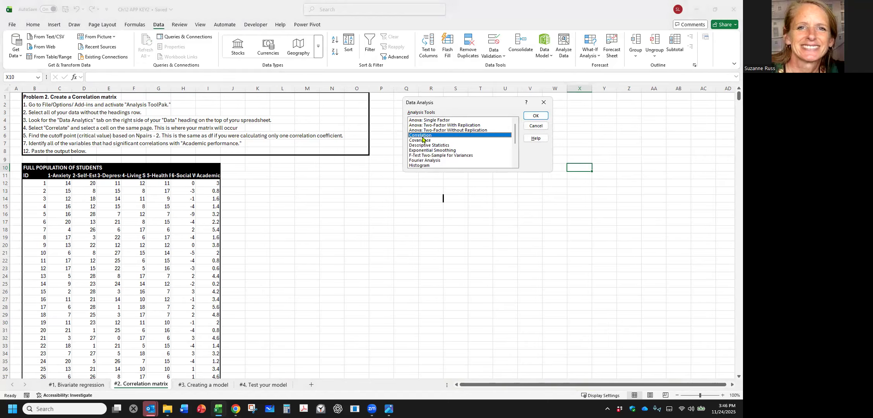
left_click(536, 116)
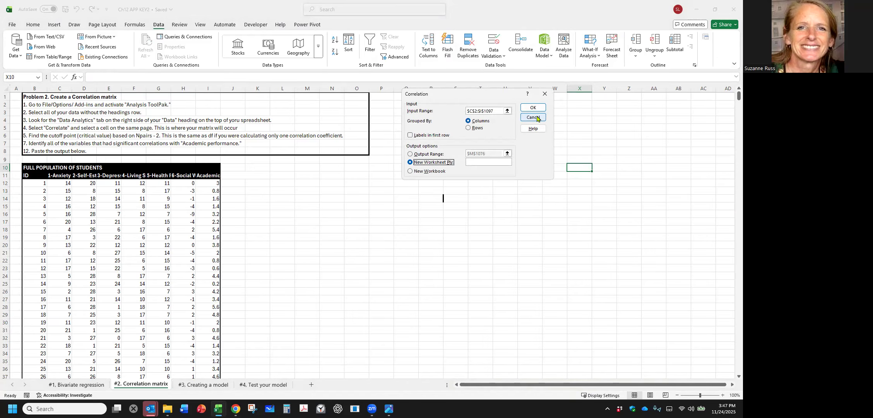
Set the correlation input range to $C$12:$I$41, covering the seven variables for the first 30 students without headings.
left_click(496, 109)
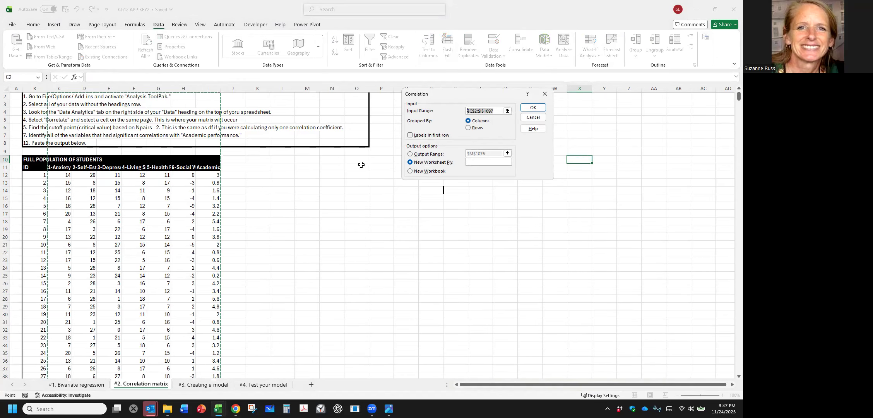
scroll(106, 183, "up", 1)
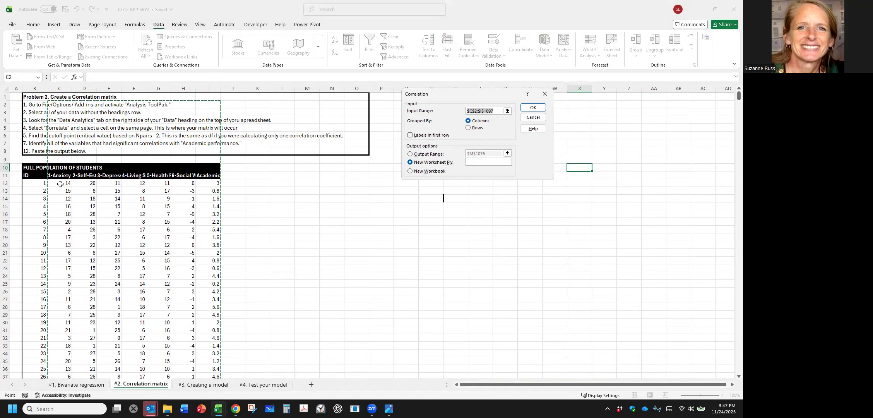
left_click_drag(60, 184, 208, 303)
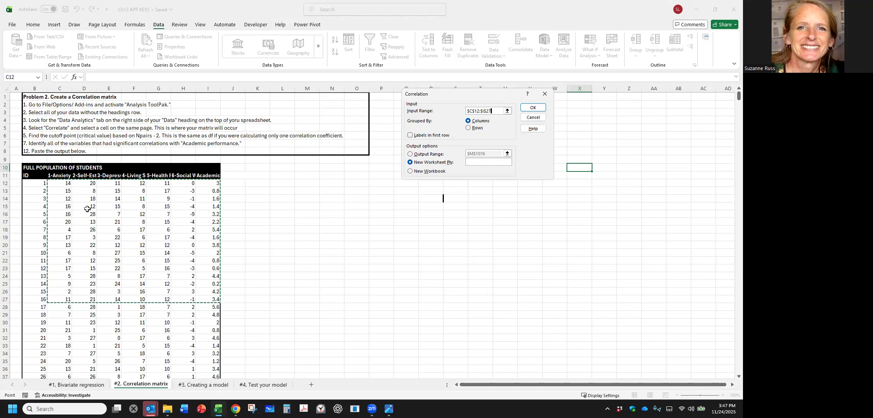
left_click_drag(53, 185, 207, 366)
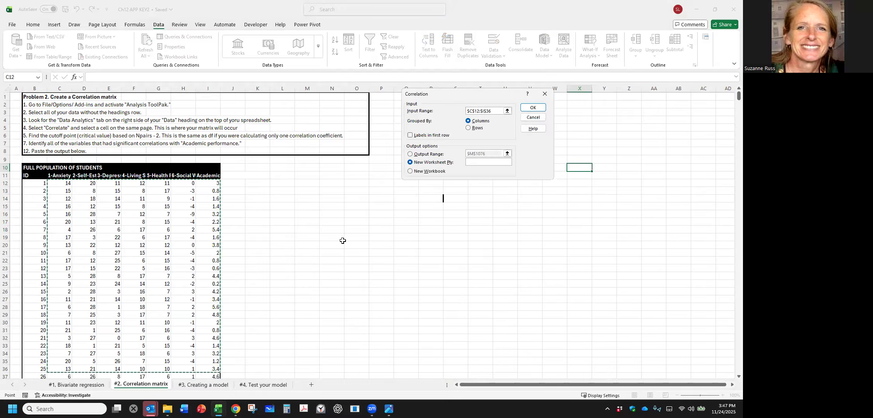
scroll(249, 265, "down", 3)
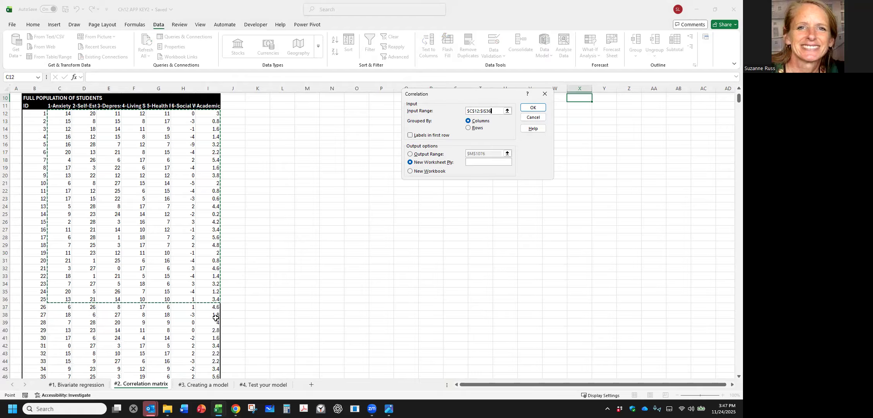
left_click(213, 340, "shift")
scroll(359, 235, "up", 1)
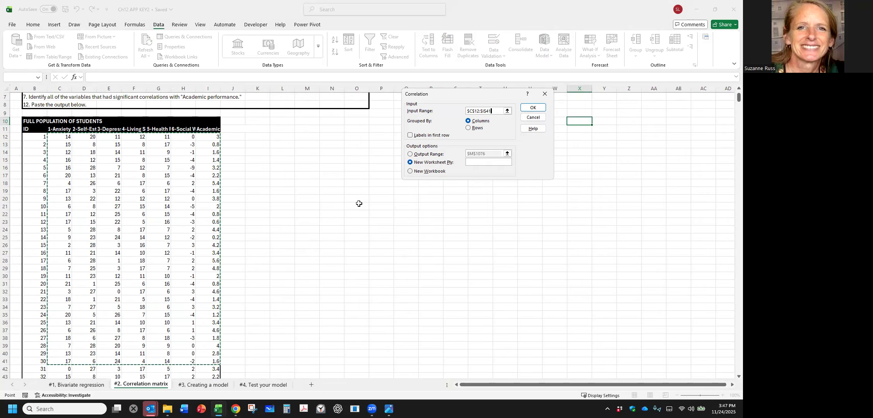
Send the output to cell $L$11 on the same sheet and generate the correlation matrix.
left_click(409, 155)
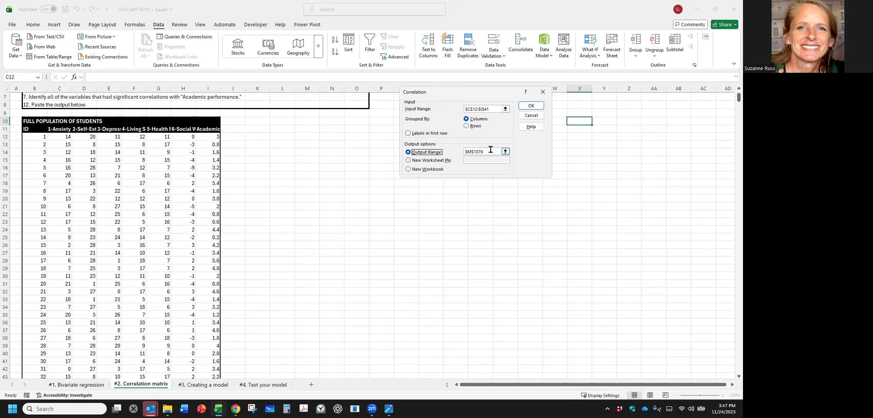
left_click_drag(490, 150, 452, 152)
scroll(321, 153, "up", 12)
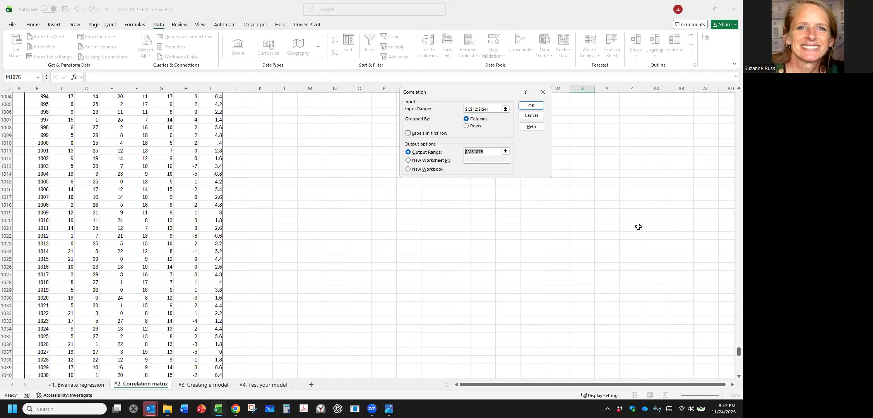
left_click_drag(737, 351, 731, 89)
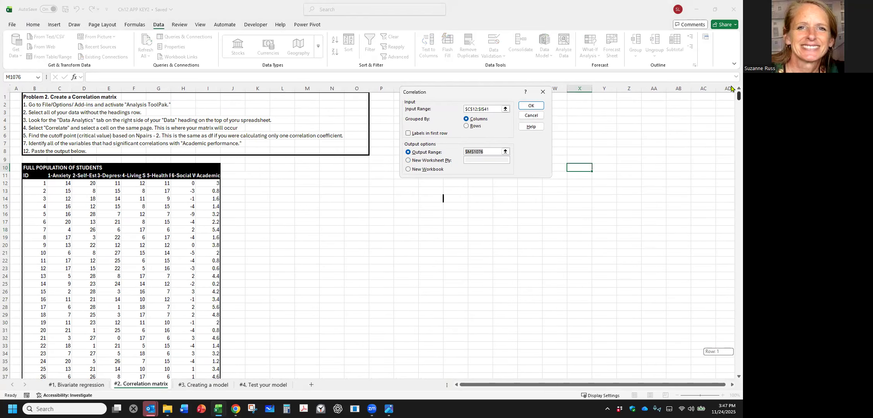
left_click(281, 176)
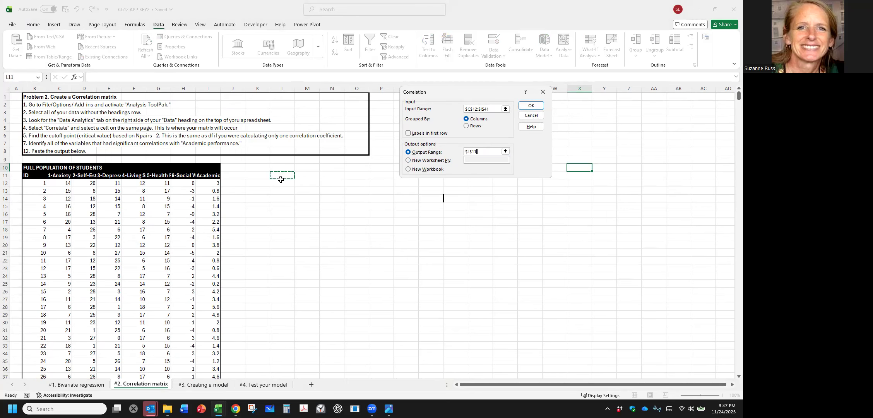
left_click(531, 105)
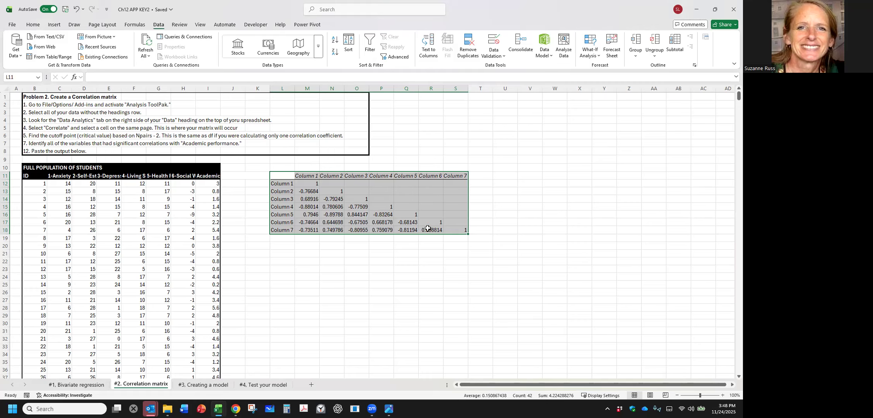
Enter the degrees-of-freedom note "df = Npairs =-2" in cell L20 below the correlation matrix.
left_click(274, 264)
left_click(279, 247)
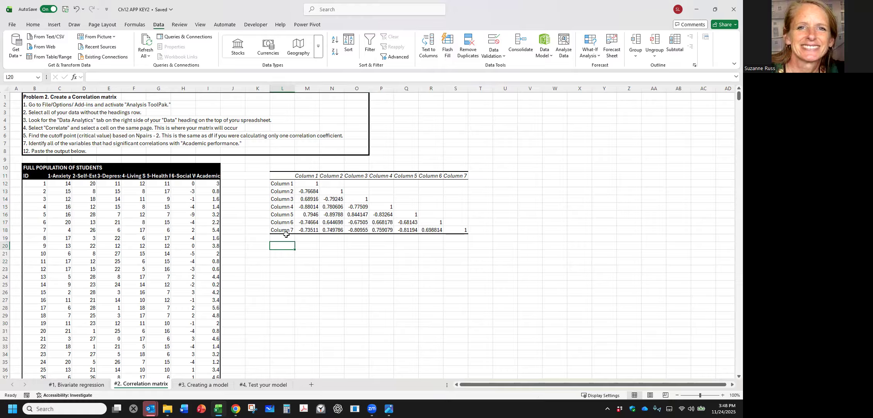
type("df")
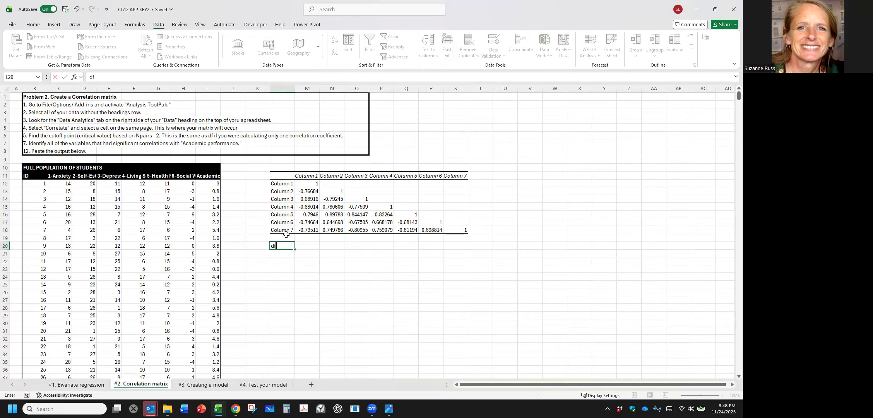
type(" = Npairs =-2")
scroll(39, 332, "down", 2)
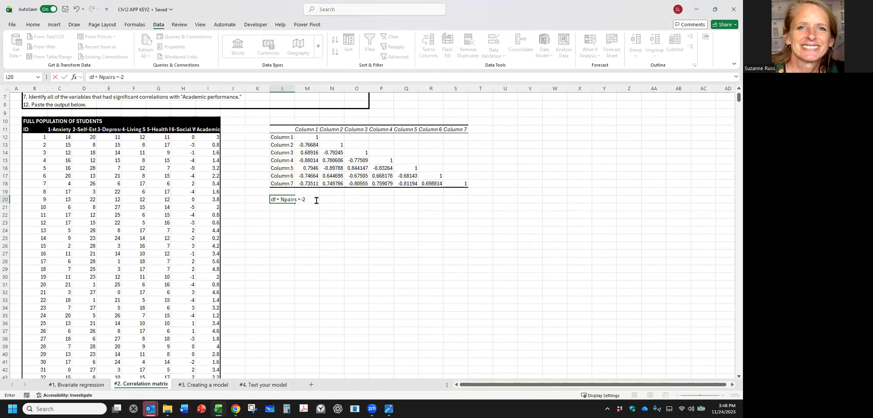
Enter the note "I used 30 pairs so my df = 28" in cell L21.
left_click(286, 208)
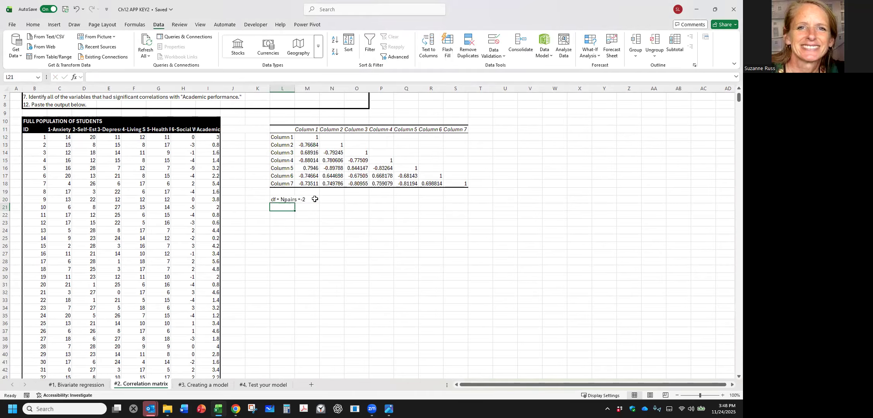
type("I used 30 pairs so my df = 28")
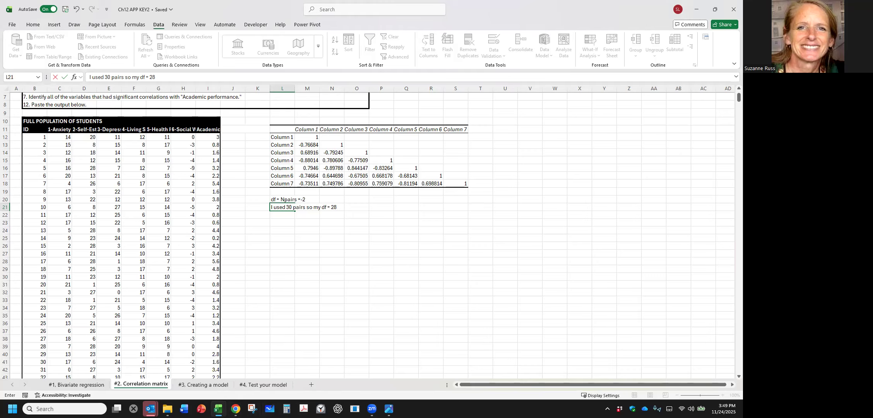
Switch to the Critical Value Calculator in the browser and set it to R-Value with a significance level of .05.
left_click(235, 409)
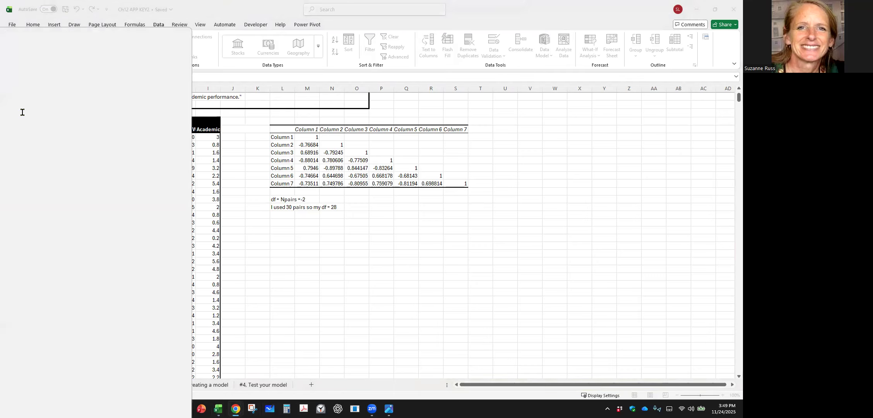
scroll(326, 194, "up", 5)
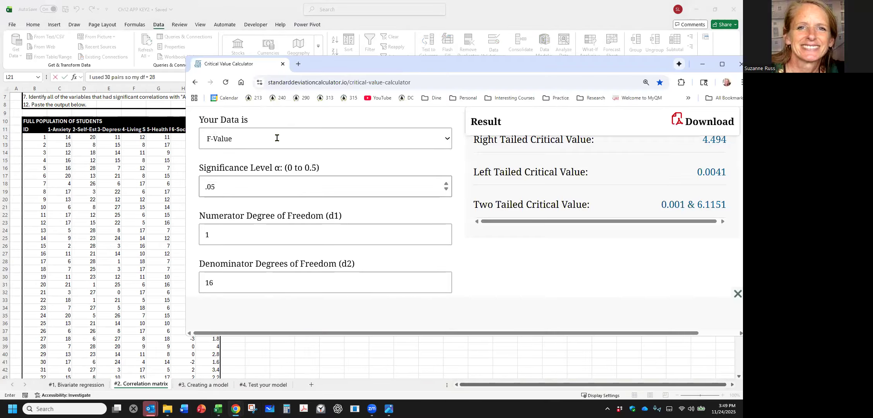
left_click(335, 210)
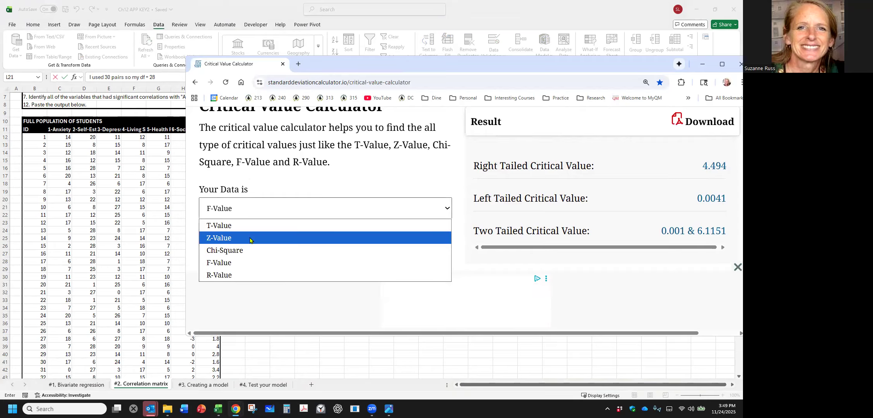
left_click(243, 277)
left_click_drag(238, 257, 189, 258)
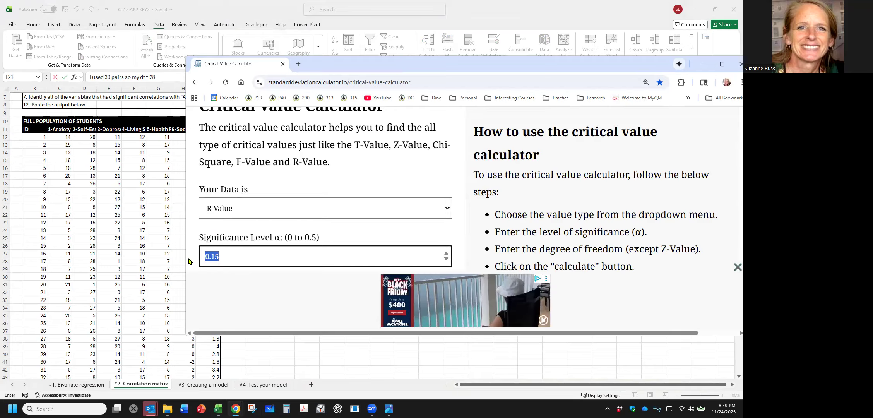
type(".05")
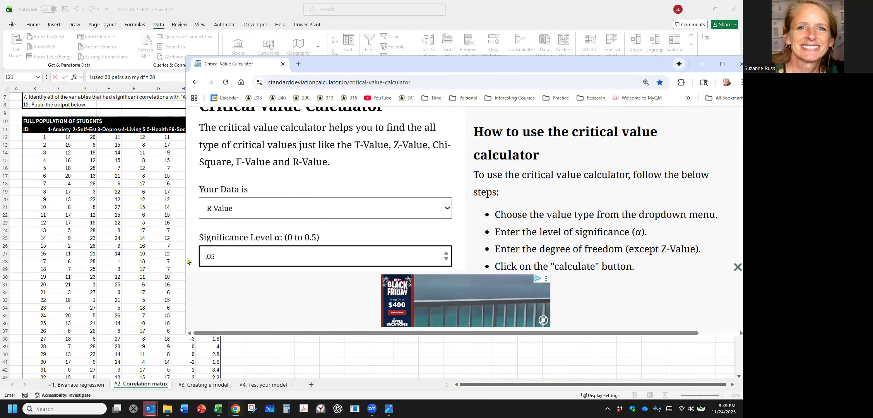
Calculate the critical r values for 28 degrees of freedom.
scroll(201, 247, "down", 2)
left_click_drag(241, 219, 197, 232)
type("28")
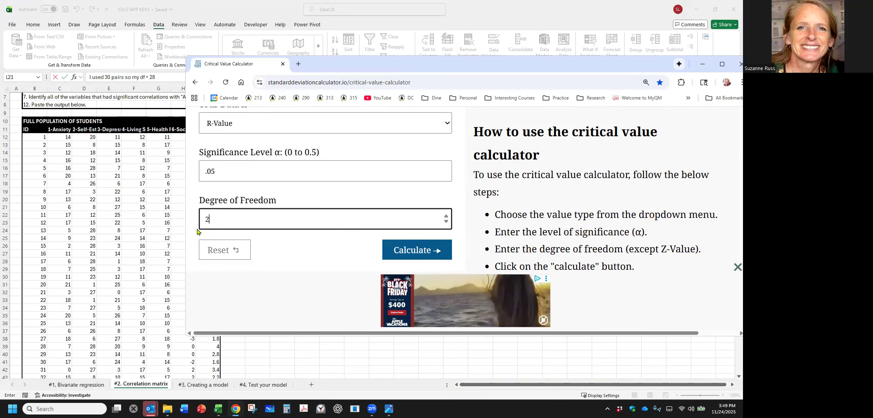
left_click(405, 252)
scroll(372, 251, "up", 1)
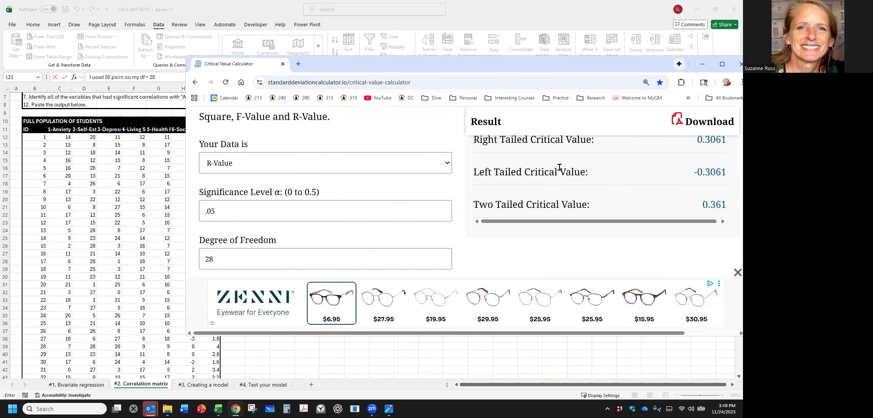
Reset the calculator's inputs and set the significance level to .05 again.
scroll(310, 232, "down", 2)
left_click(217, 210)
scroll(271, 216, "up", 5)
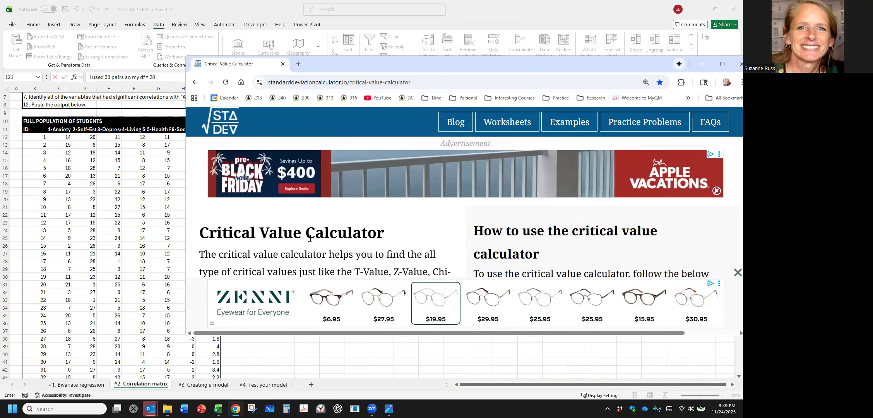
scroll(310, 239, "down", 3)
left_click(270, 213)
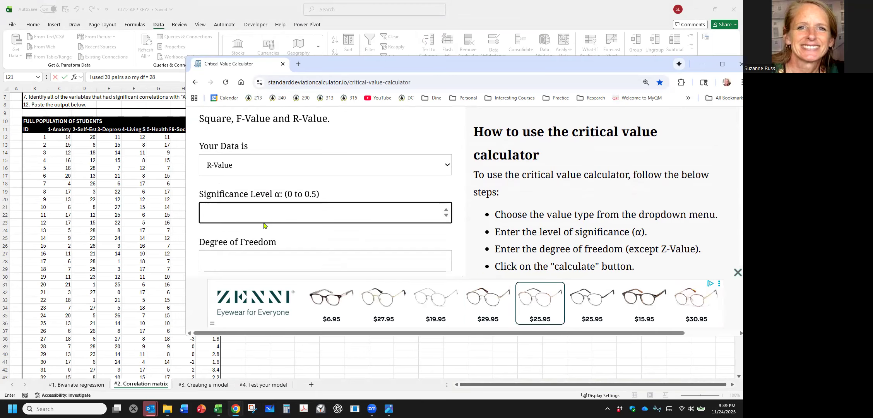
type(".05")
Set the degrees of freedom to 25 and calculate the critical r values.
left_click(257, 251)
type("2")
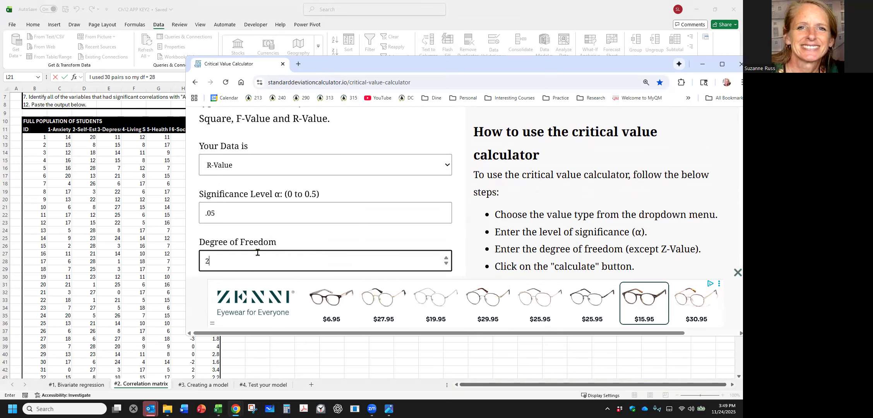
scroll(258, 252, "down", 5)
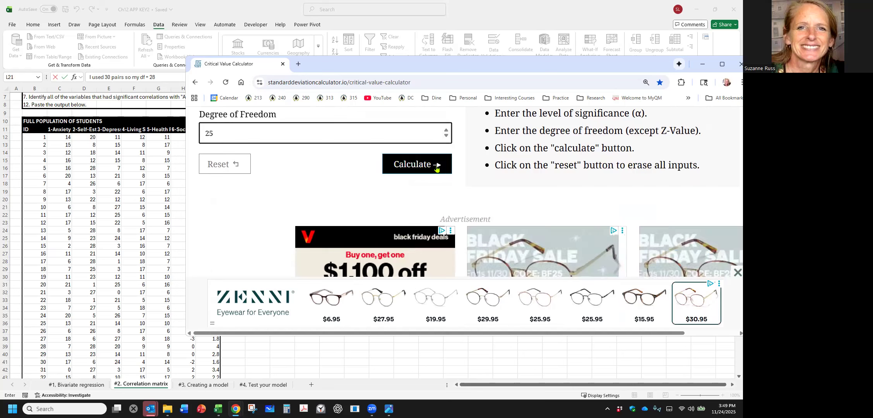
left_click(436, 167)
scroll(661, 248, "up", 1)
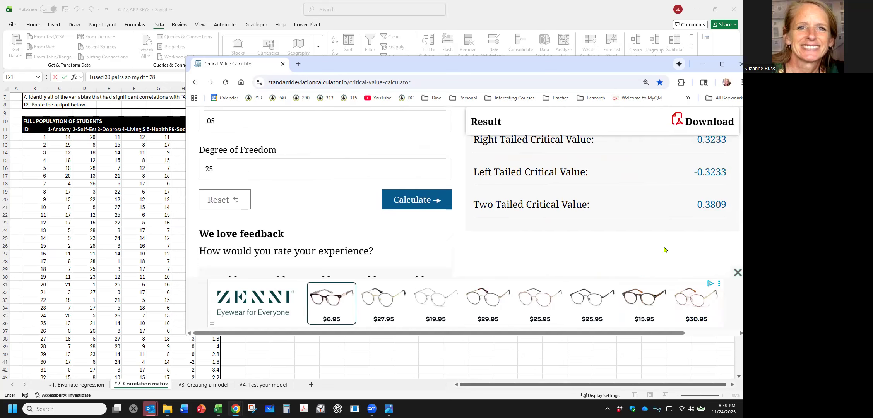
scroll(662, 248, "up", 1)
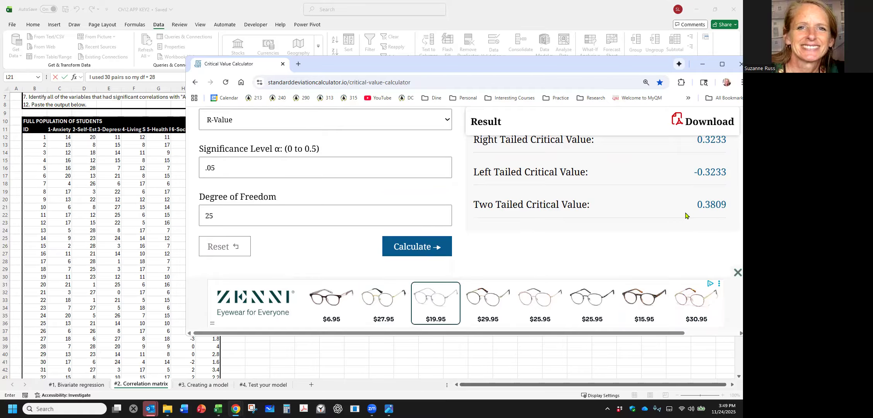
Copy the two-tailed critical value and record it in the Excel sheet's cell L22 as "ralpha = 0.3809".
left_click(720, 201)
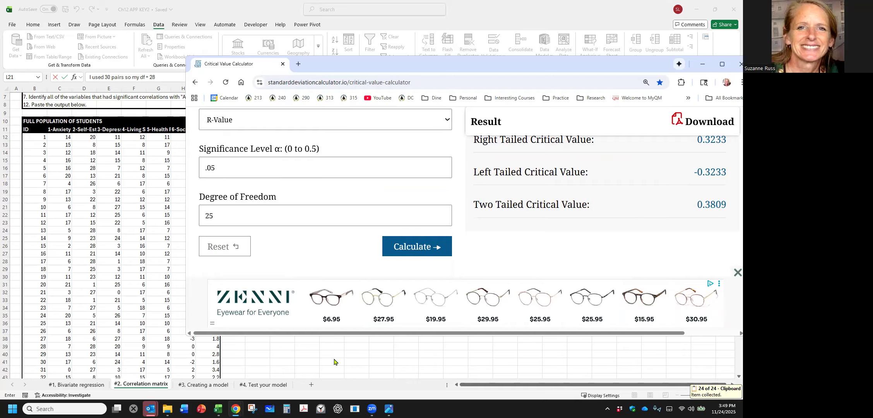
key("alt+Tab")
left_click(286, 216)
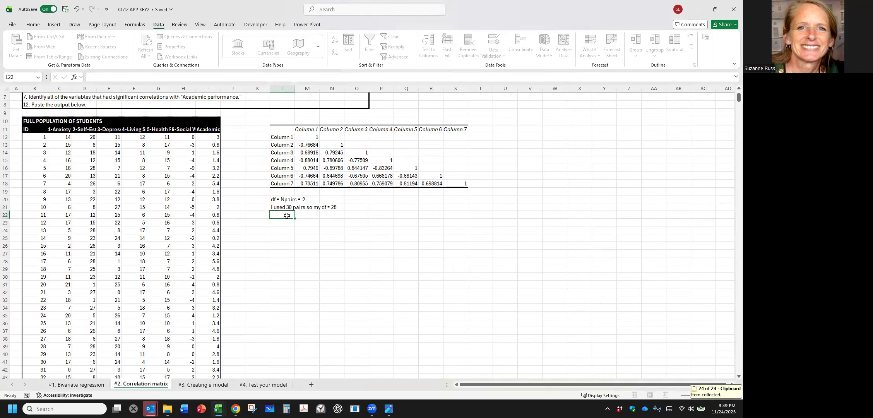
double_click(287, 216)
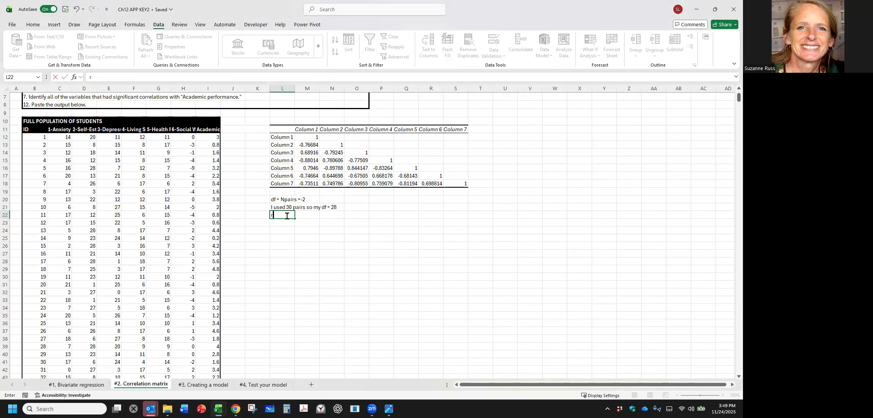
type("ralpha = 0.3809")
left_click(305, 261)
Enter the conclusion "From this example, all of the predictors were statistically significant at the .05 level." in cell L24.
left_click(274, 230)
type("From th")
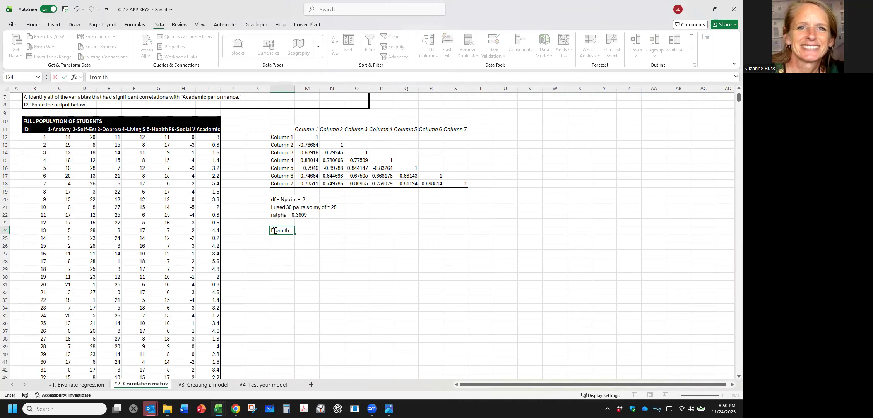
type("is example, all of the pree")
key("BackSpace")
key("BackSpace")
key("BackSpace")
type("dictors were")
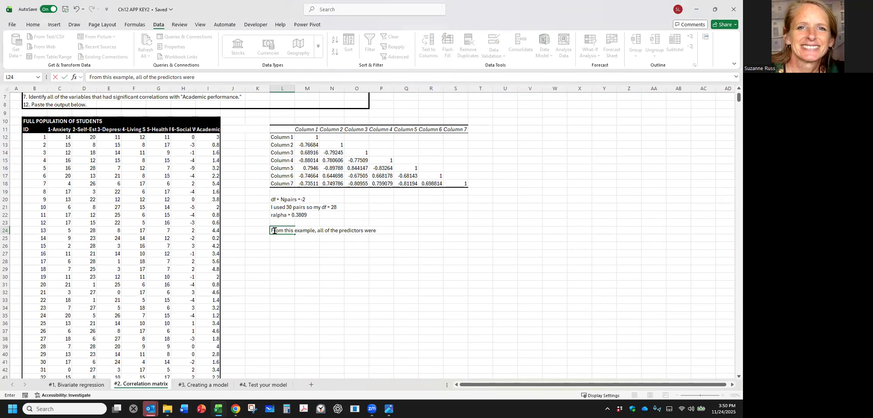
type(" statistically significant at the")
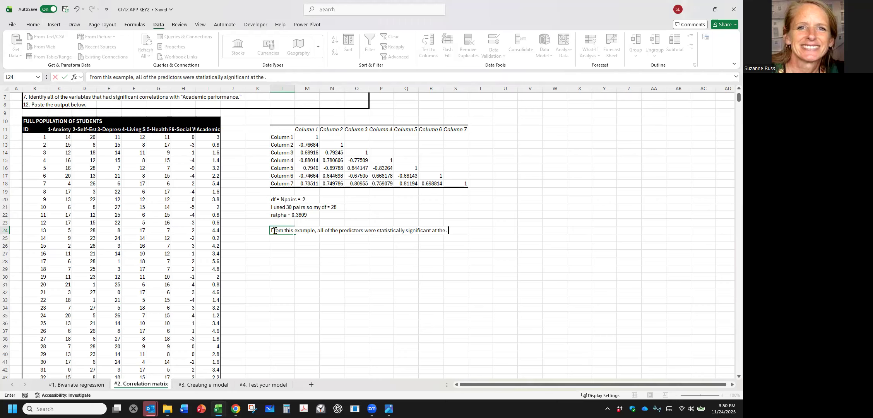
type(" .05 level.")
left_click(276, 290)
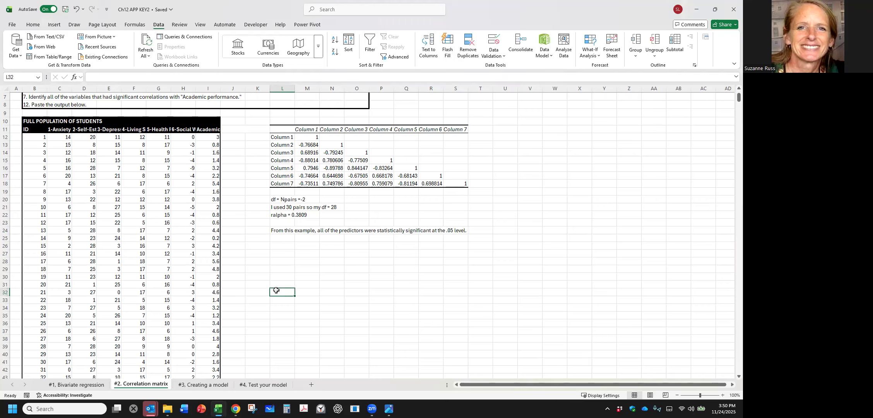
scroll(276, 290, "up", 2)
left_click_drag(29, 103, 38, 146)
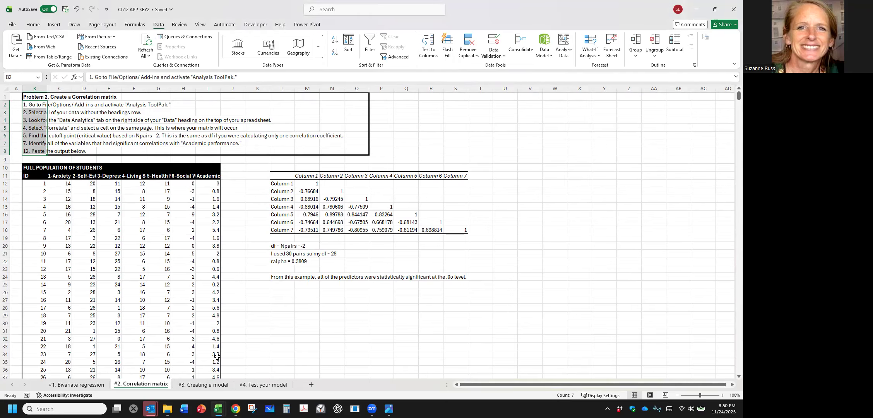
left_click(310, 325)
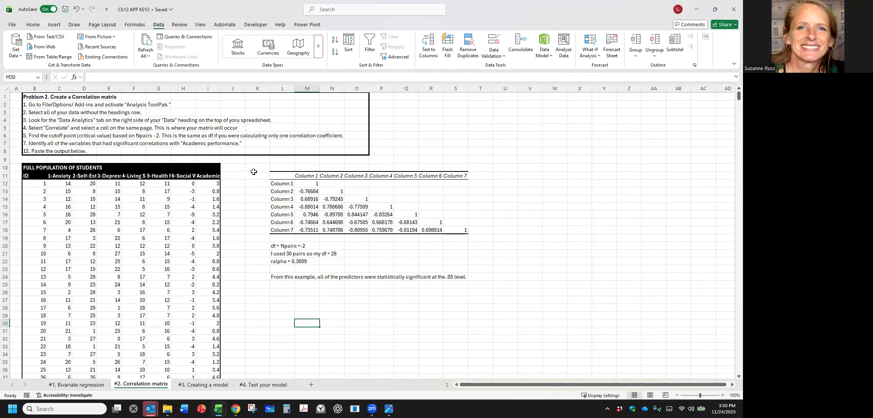